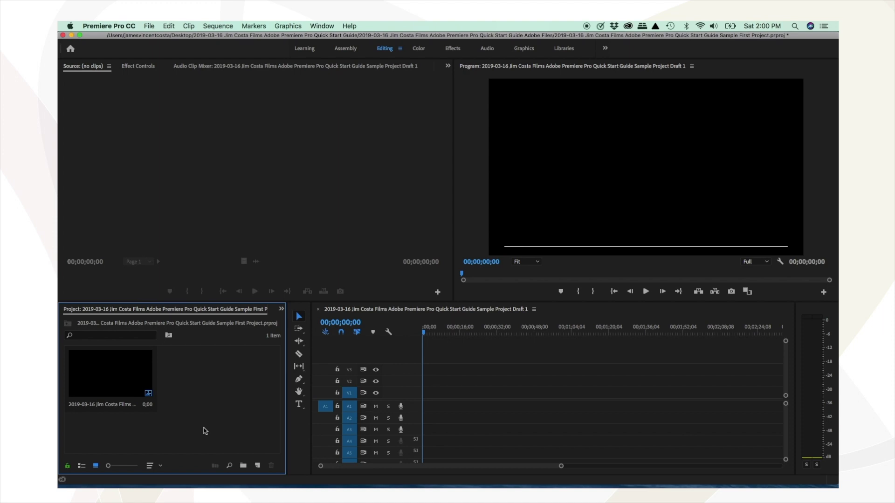
- Import the Raw Footage folder from the Desktop quick start guide folder into the project
click(149, 26)
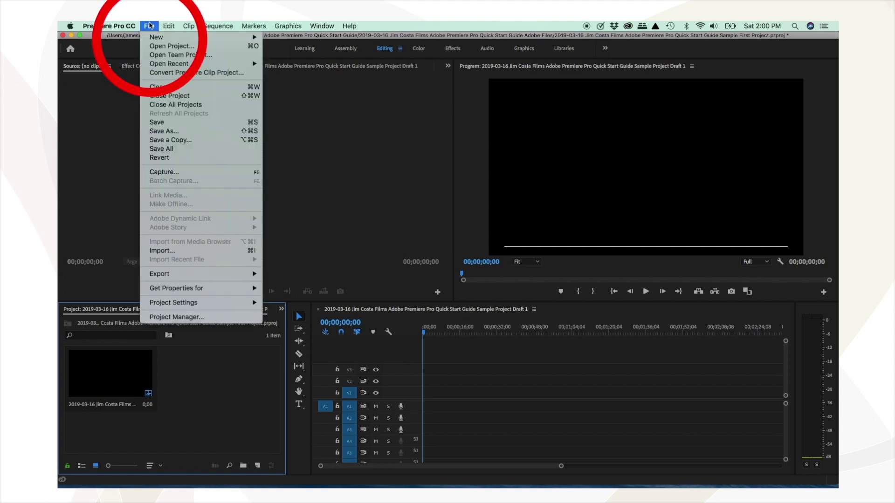
click(169, 252)
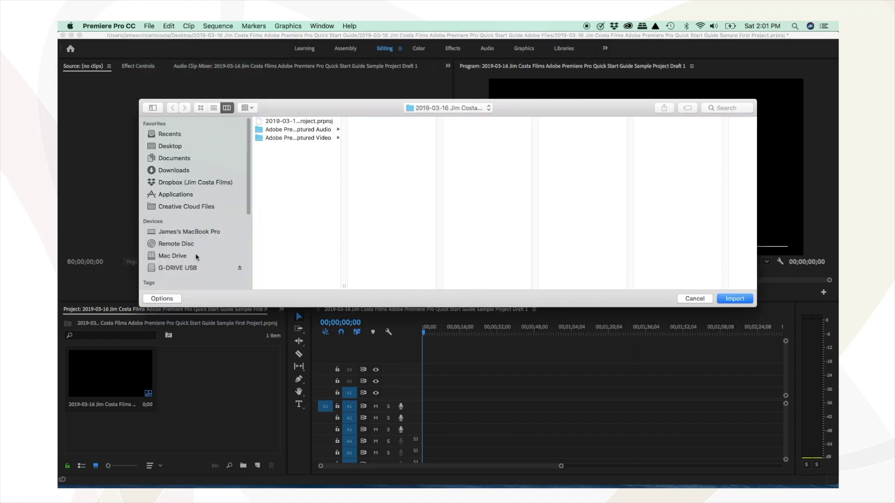
click(169, 147)
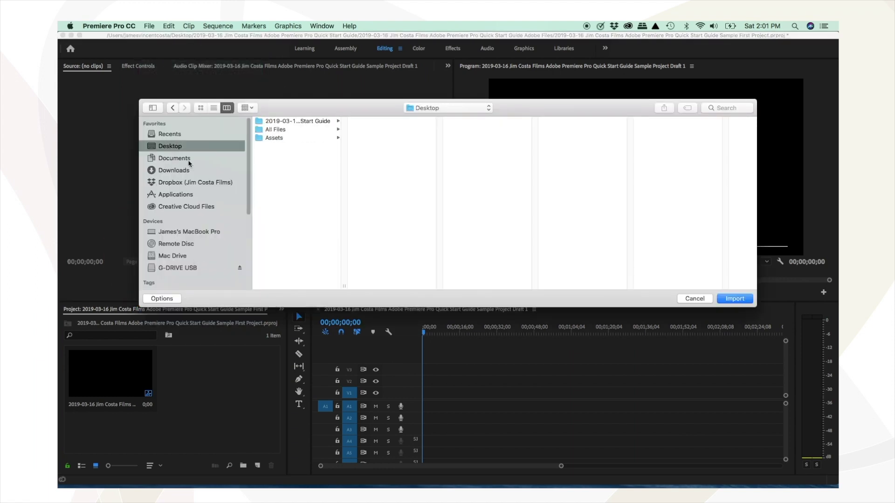
click(317, 120)
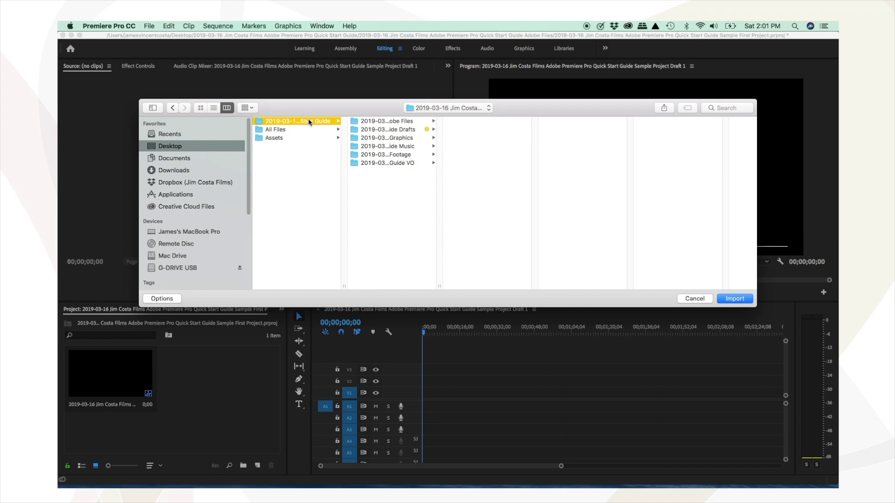
double_click(439, 287)
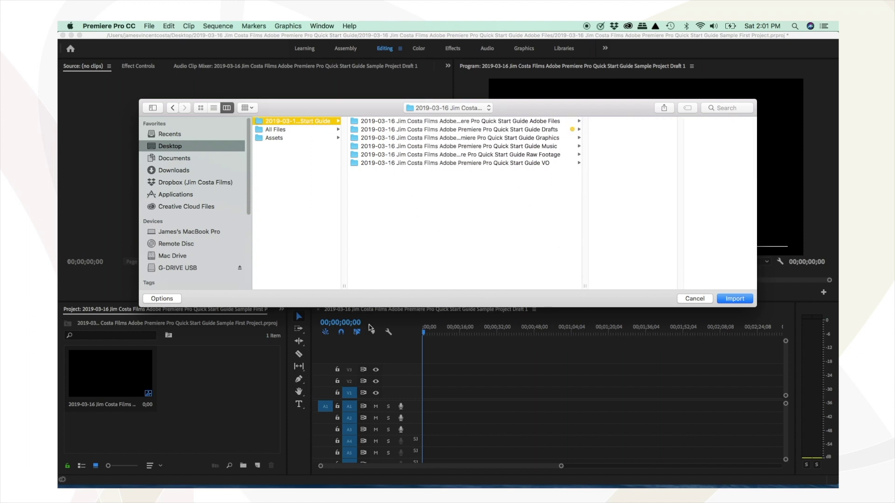
drag(342, 284, 468, 286)
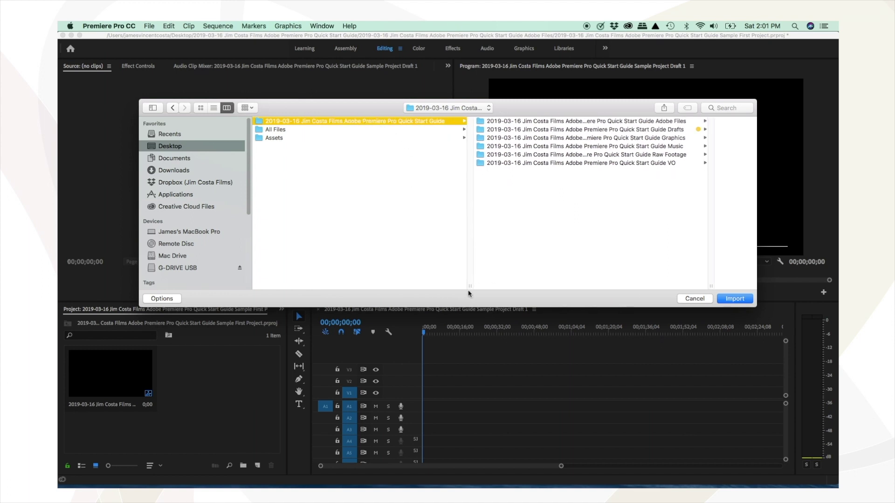
drag(471, 288, 334, 285)
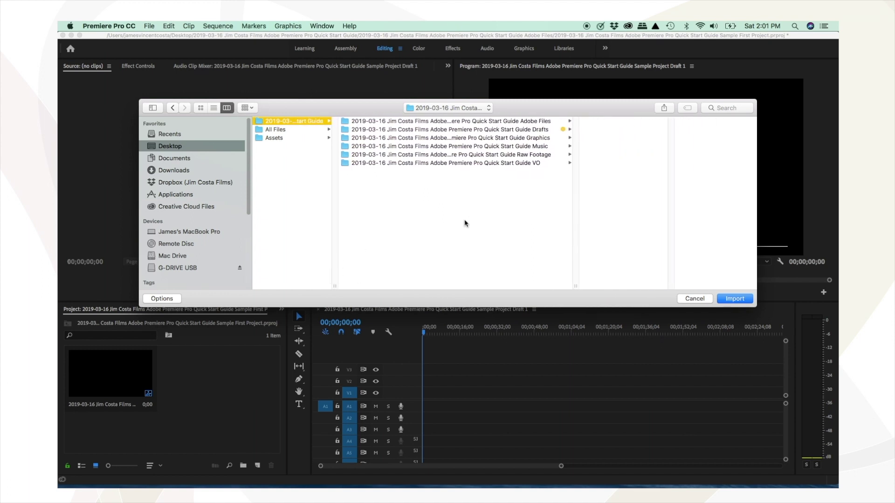
click(503, 154)
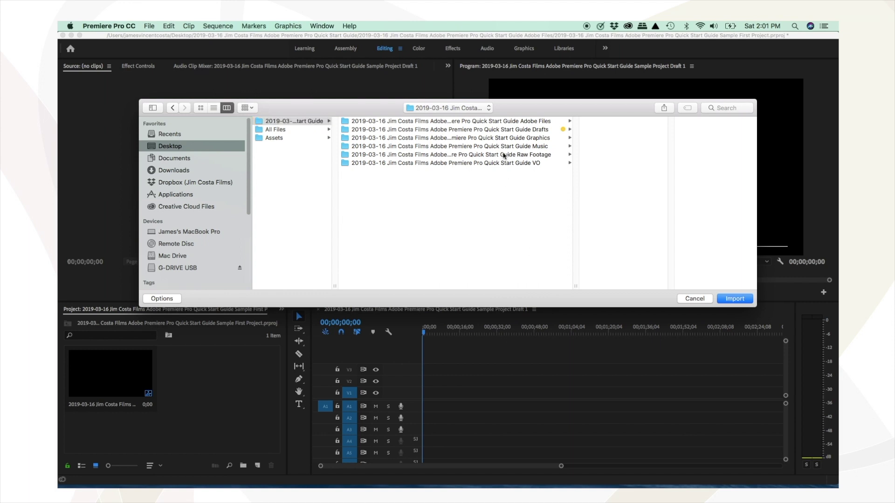
click(735, 298)
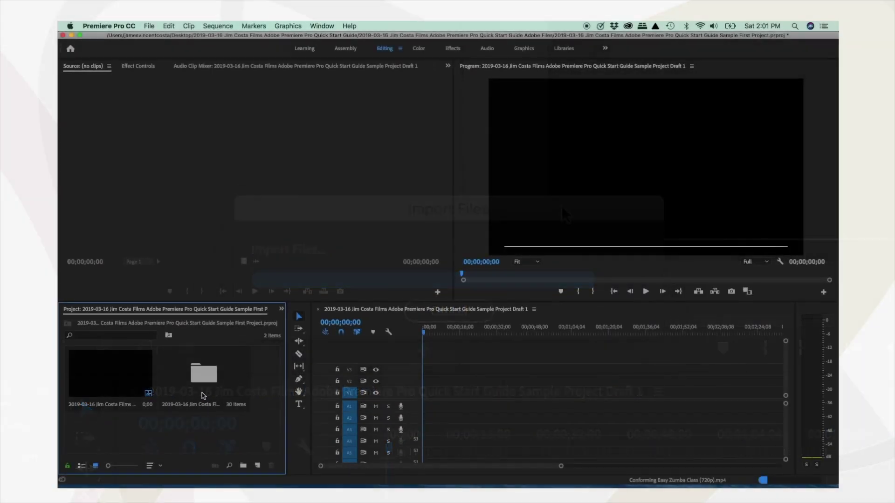
click(201, 407)
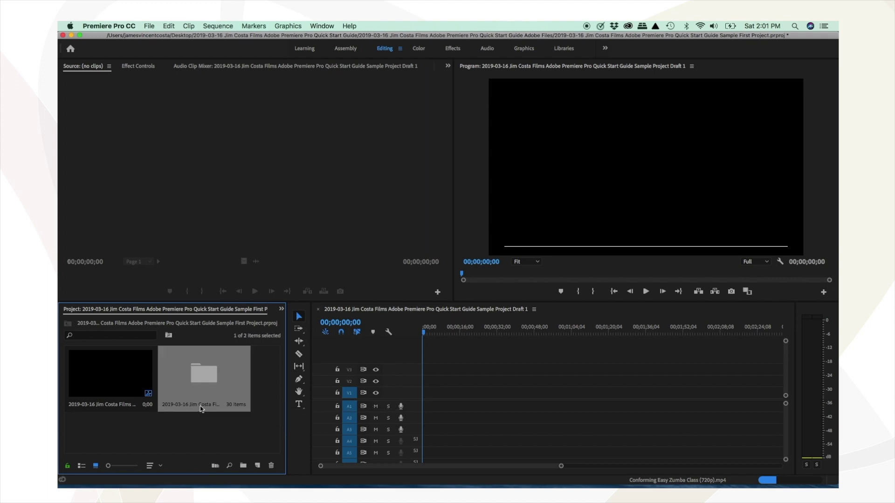
double_click(202, 405)
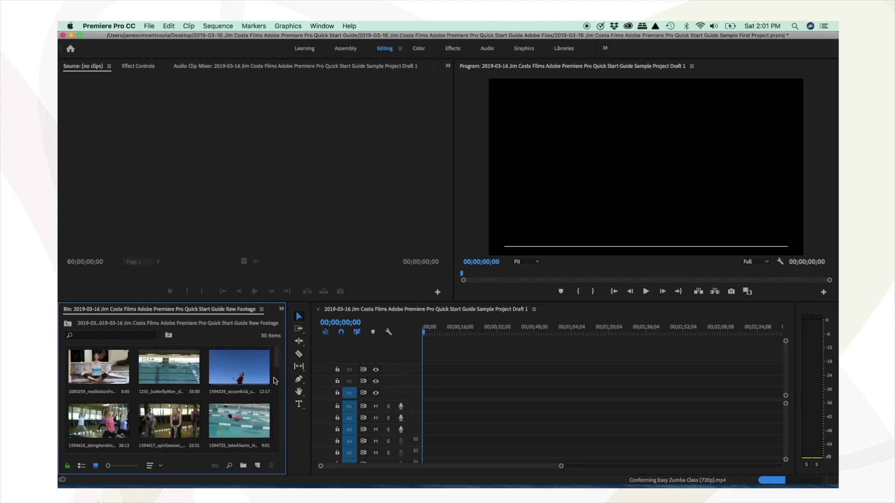
drag(277, 366, 276, 406)
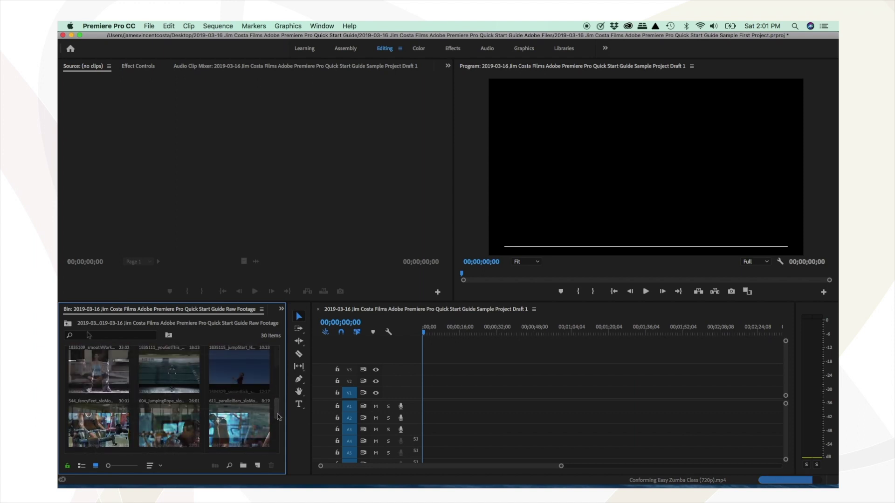
click(68, 324)
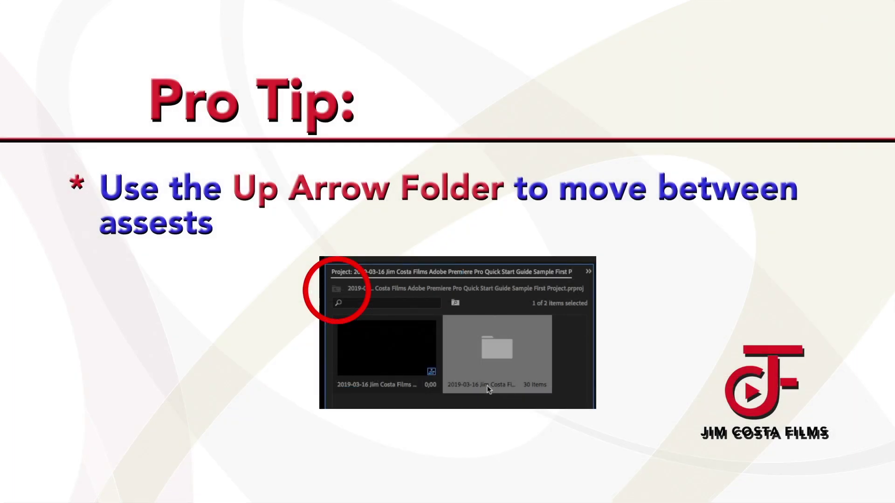
- Trim the footage bin's name down to 'Raw Footage' and confirm the rename
key(BackSpace)
key(BackSpace)
key(BackSpace)
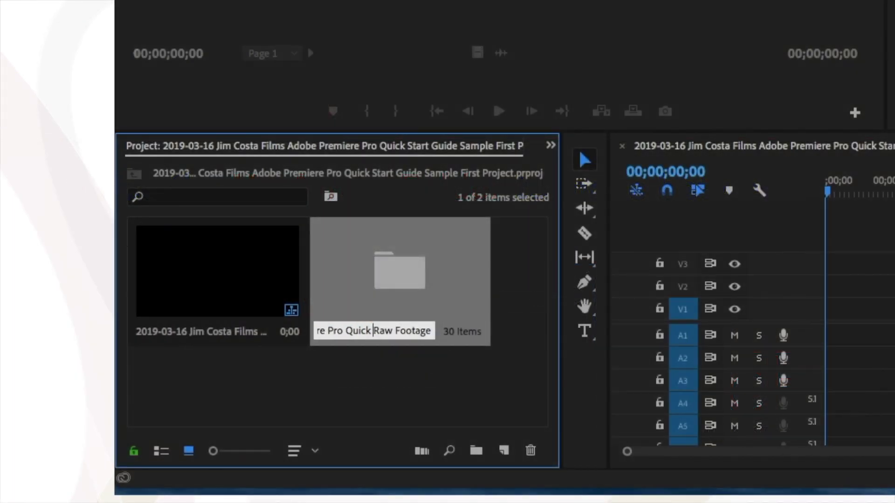
key(BackSpace)
key(BackSpace)
key(BackSpace)
key(BackSpace)
key(BackSpace)
key(BackSpace)
key(BackSpace)
key(BackSpace)
key(BackSpace)
key(BackSpace)
key(BackSpace)
key(BackSpace)
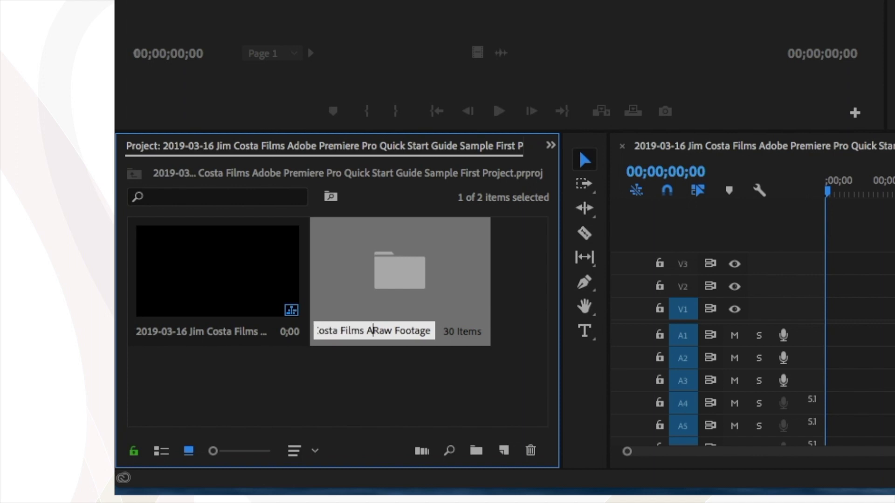
key(BackSpace)
key(BackSpace)
key(BackSpace)
key(BackSpace)
key(BackSpace)
key(BackSpace)
key(BackSpace)
key(BackSpace)
key(BackSpace)
key(BackSpace)
key(BackSpace)
key(BackSpace)
key(BackSpace)
key(BackSpace)
key(BackSpace)
key(Tab)
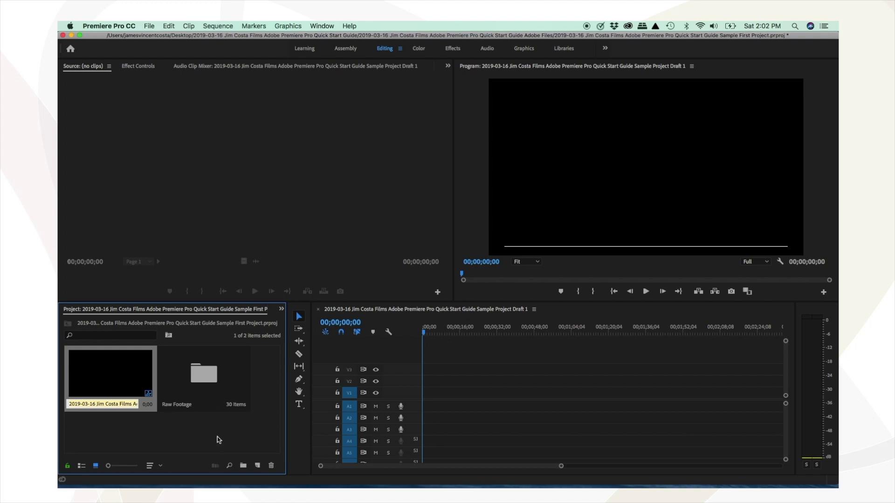
click(218, 434)
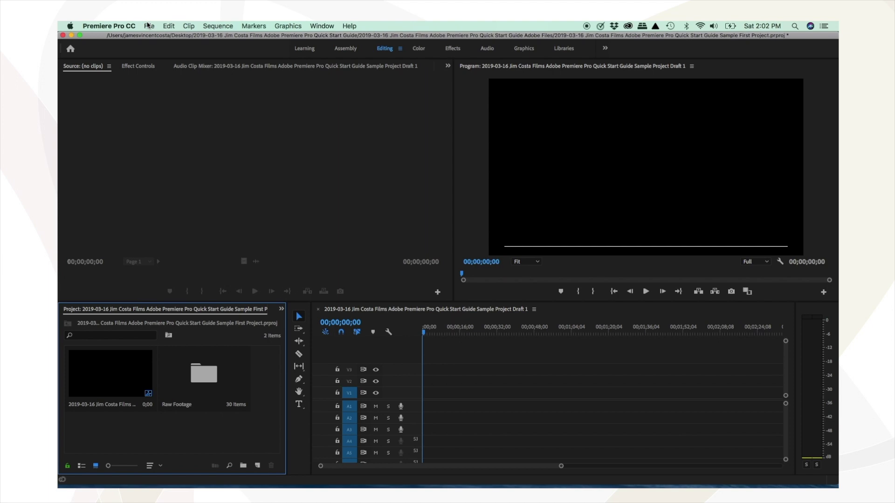
- Bring up the Import window with Cmd+I, then reopen it from the File menu
key(super+i)
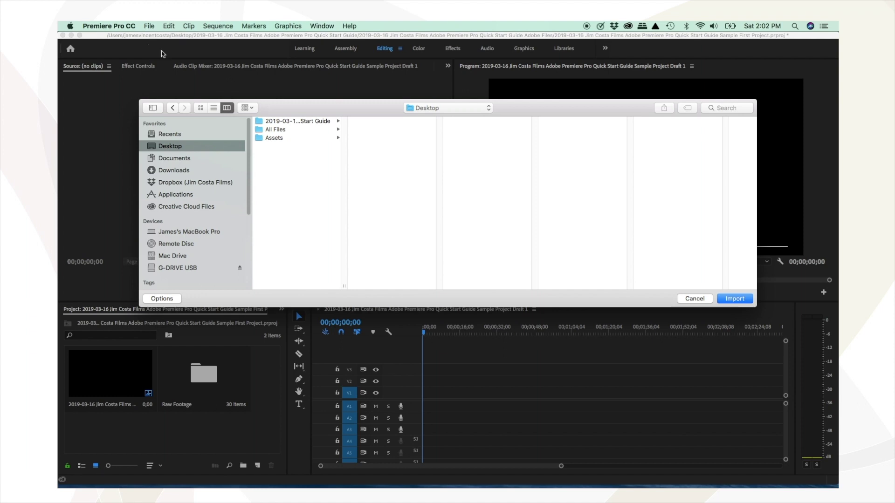
key(Escape)
click(150, 26)
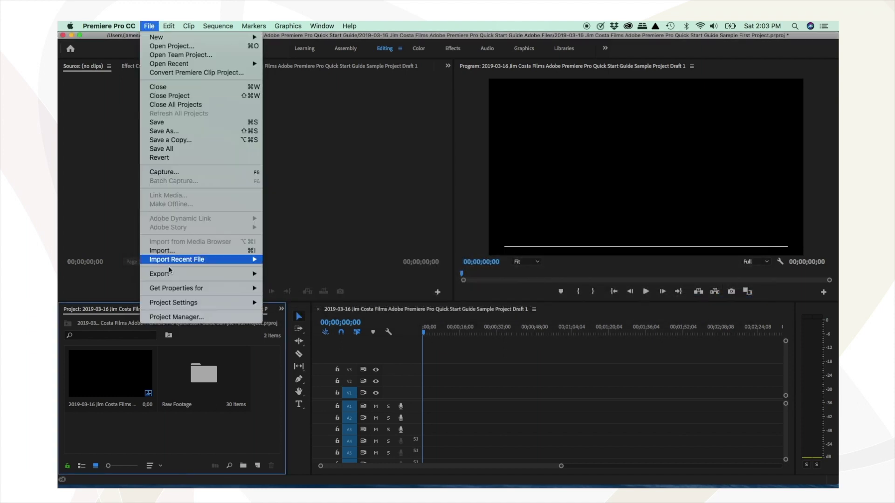
click(171, 252)
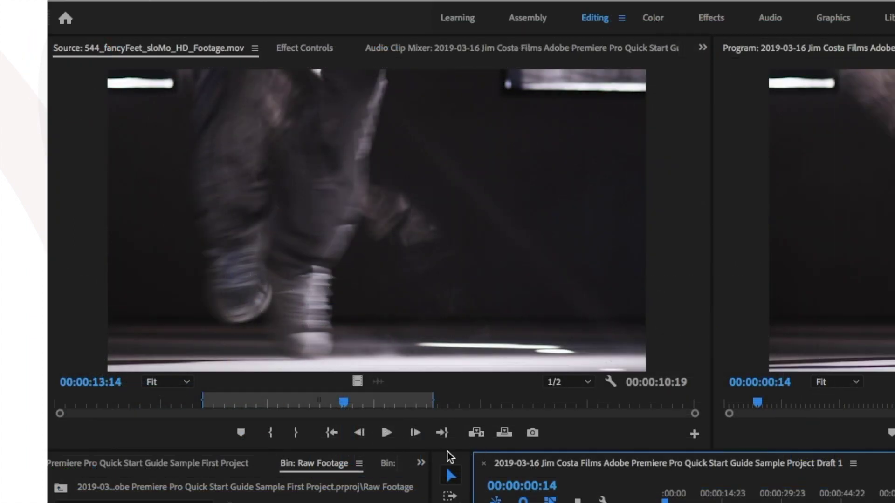
- Play, stop, and resume the fancyFeet clip in the Source Monitor
click(386, 433)
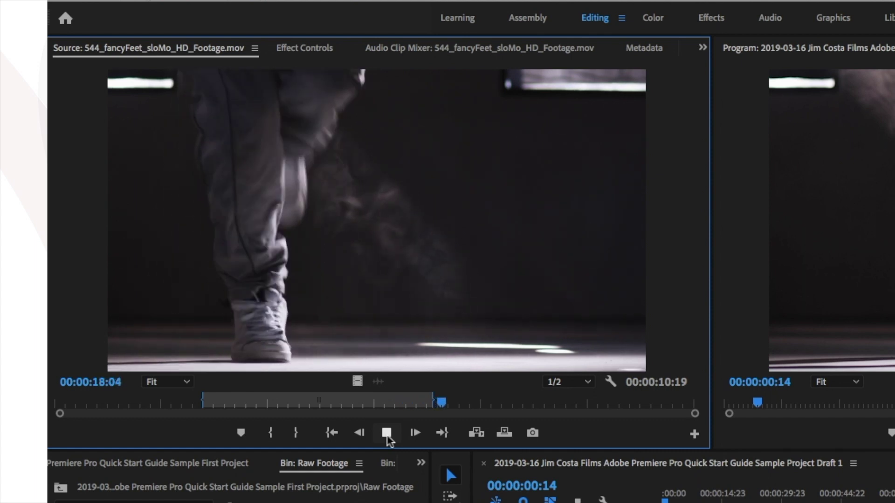
click(387, 436)
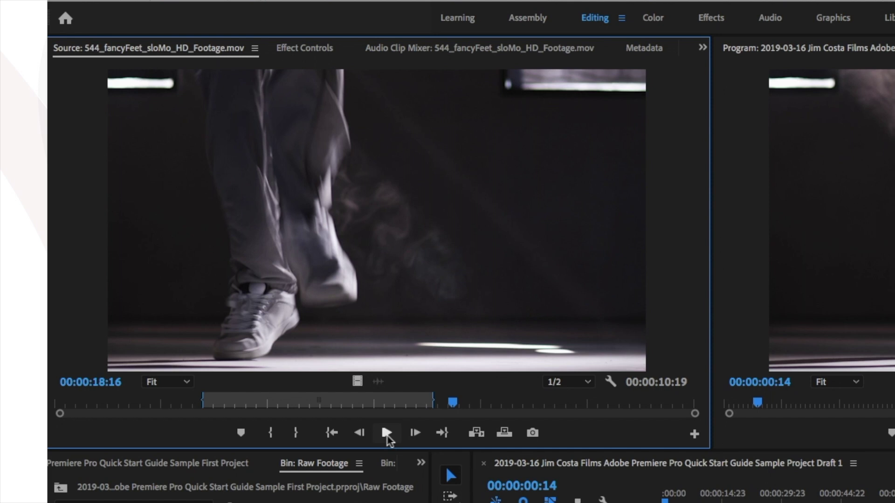
click(387, 436)
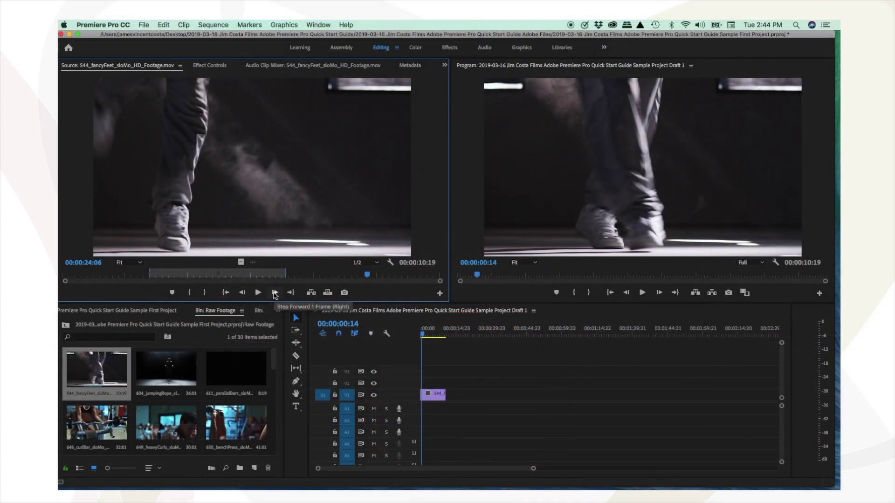
- Step the fancyFeet source clip forward nine frames, one frame at a time
click(275, 293)
click(275, 294)
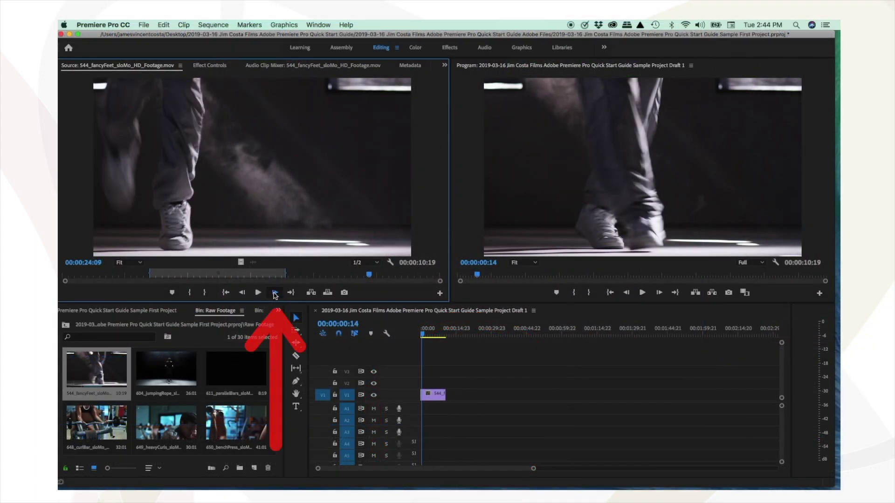
click(275, 293)
click(275, 294)
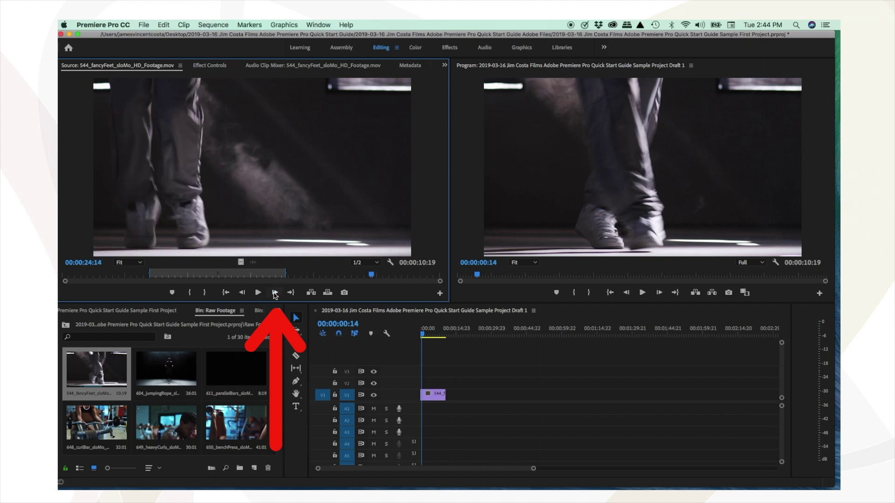
click(275, 294)
click(275, 294)
click(275, 294)
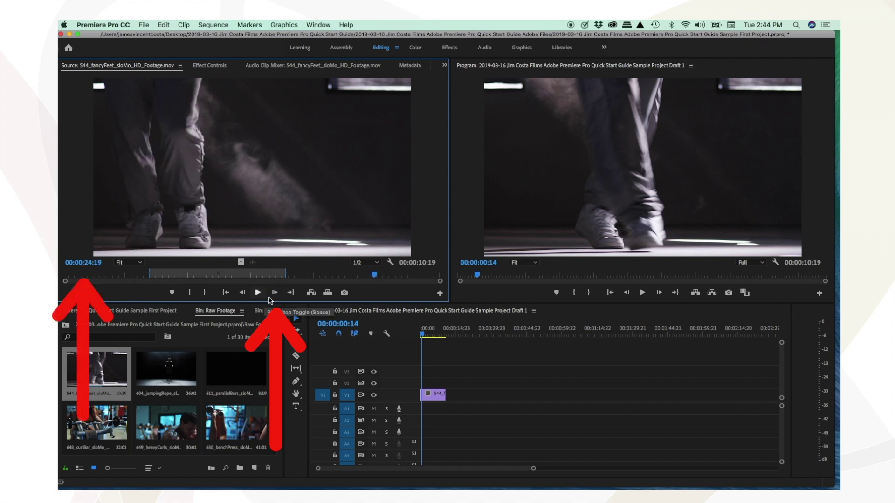
click(275, 294)
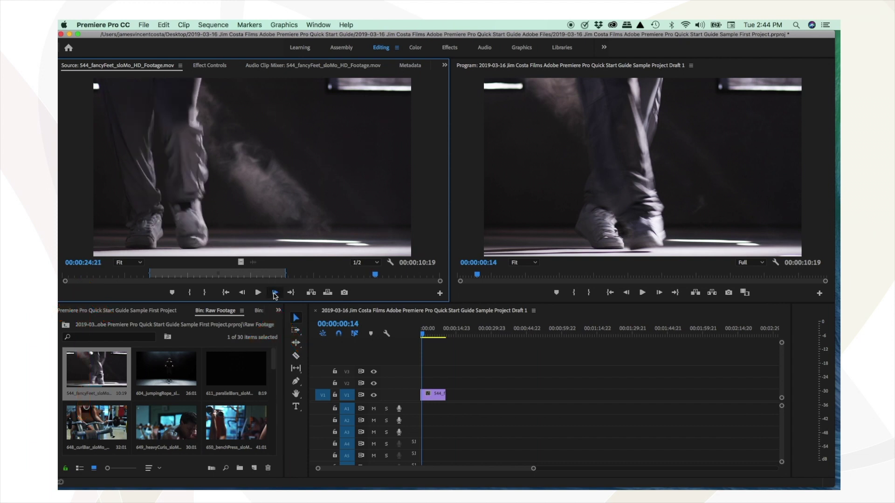
click(275, 294)
click(275, 294)
click(275, 294)
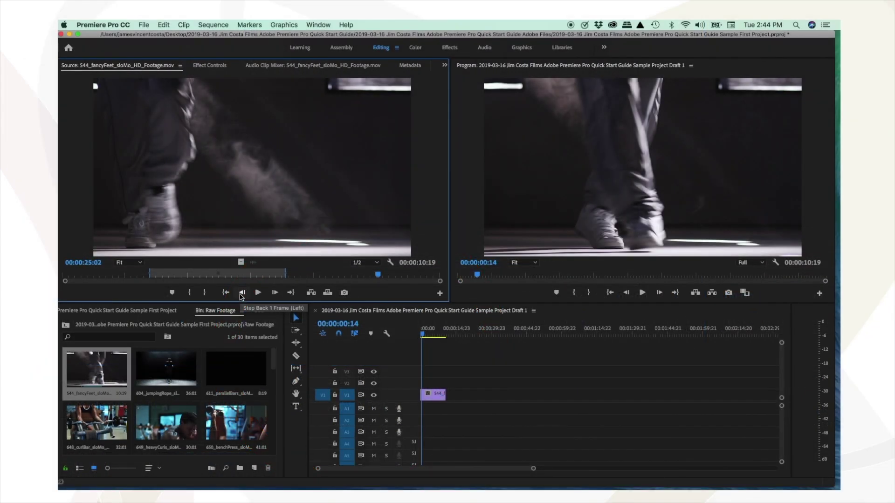
- Step the source clip back and forth frame by frame around 00:00:24:12–00:00:24:13
click(240, 295)
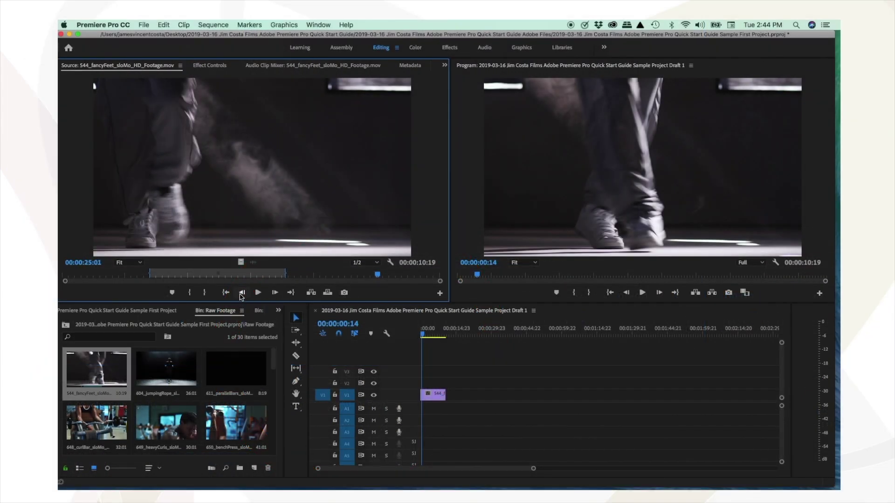
click(241, 295)
click(242, 293)
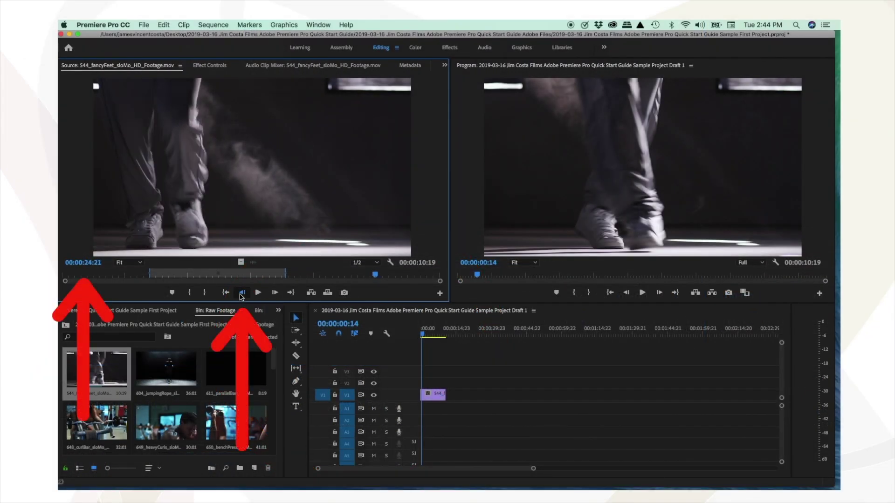
click(241, 293)
click(241, 294)
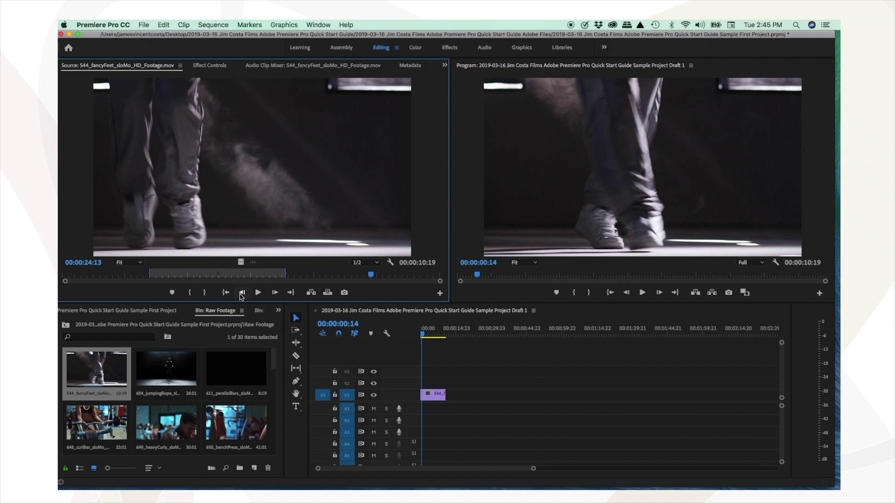
click(241, 294)
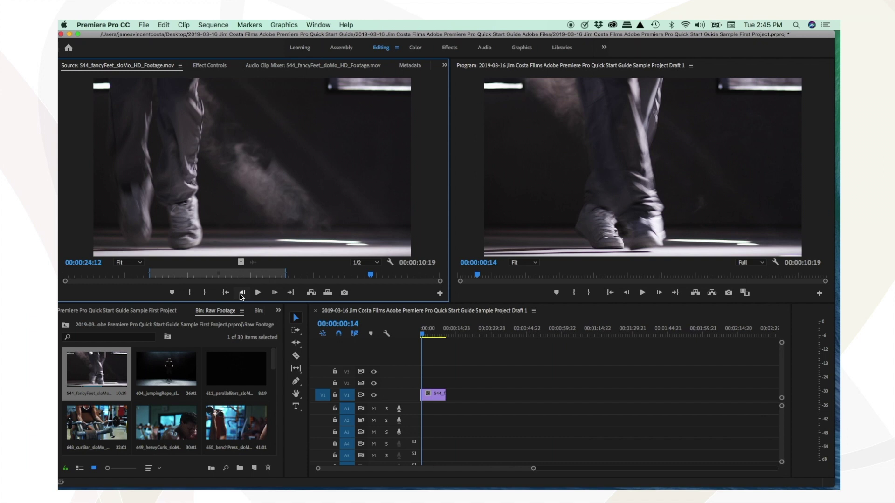
click(276, 294)
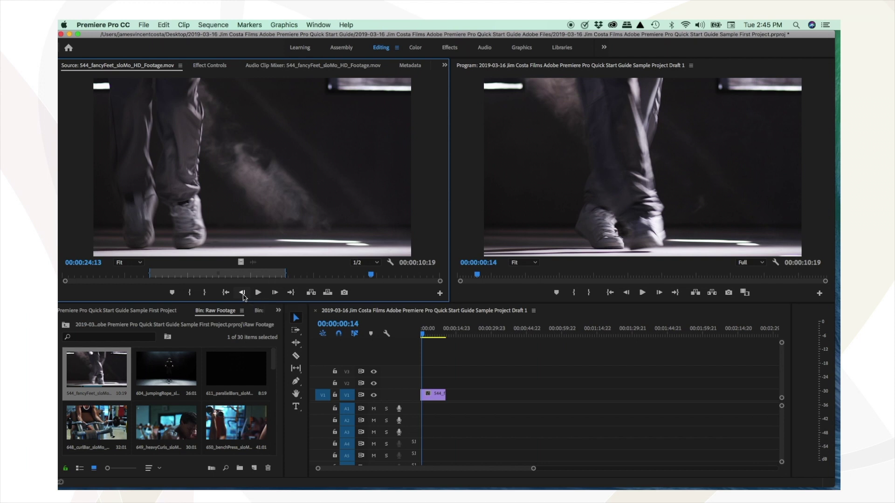
click(243, 293)
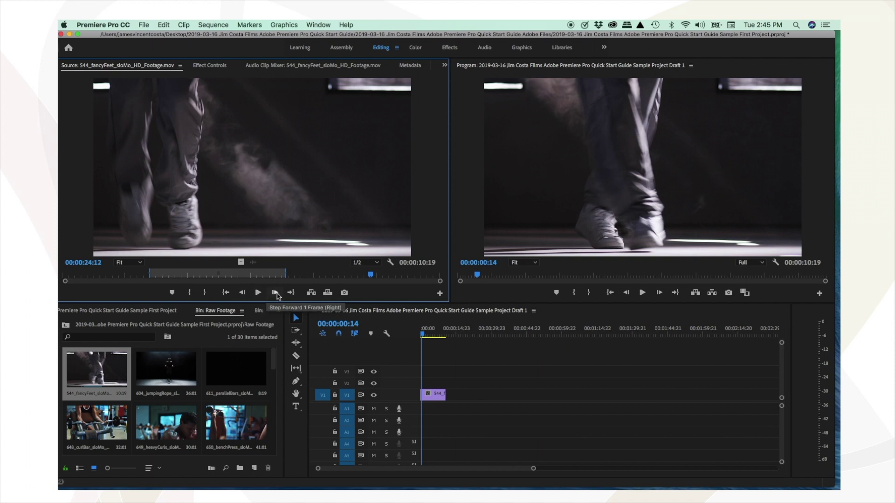
click(275, 293)
click(276, 293)
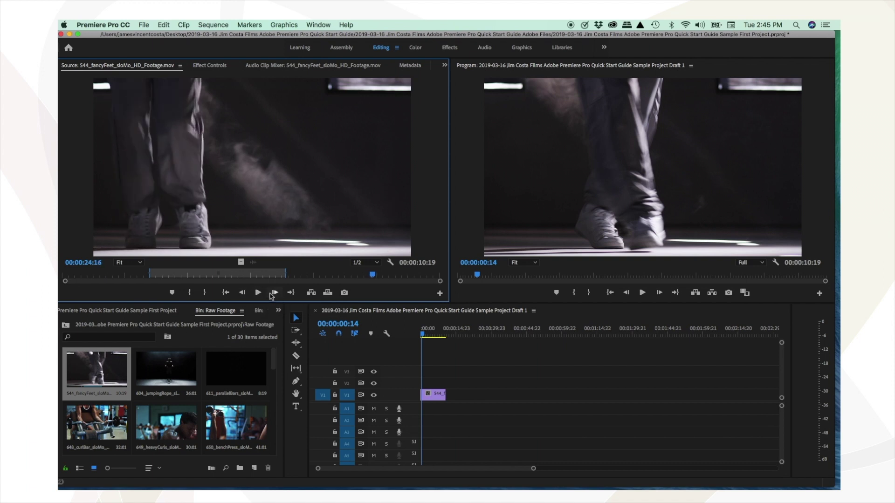
click(273, 293)
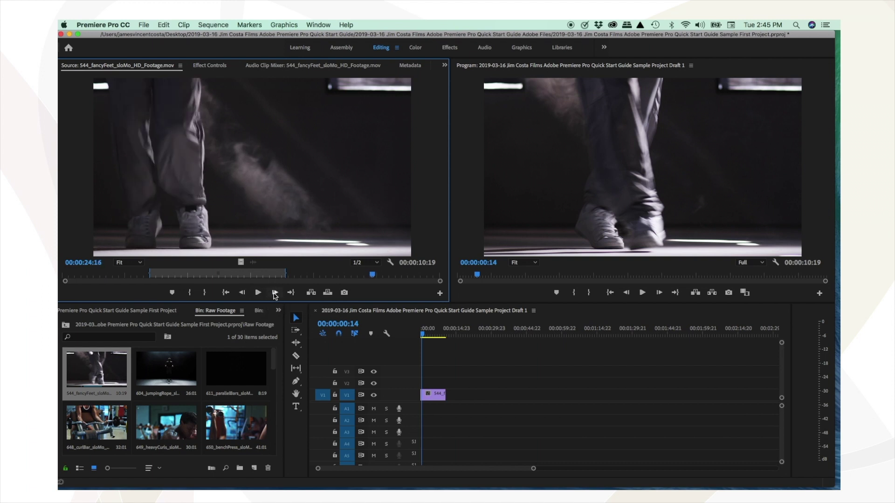
click(243, 294)
click(243, 294)
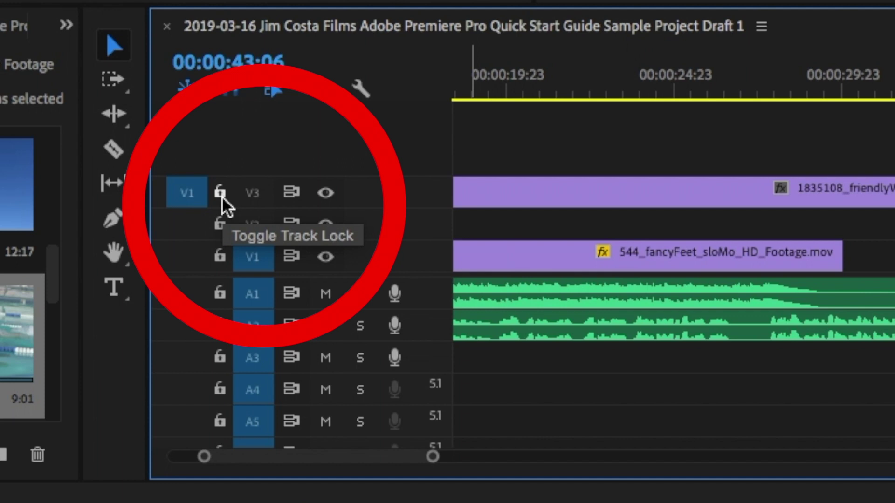
- Lock track V3 and drag the sequence playhead to about 00:00:12:18
click(221, 197)
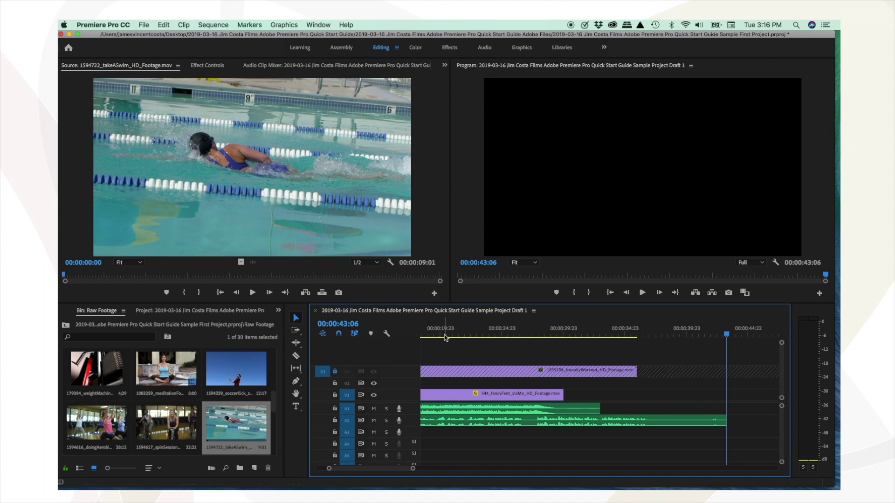
mouse_move(444, 335)
mouse_down()
mouse_move(516, 334)
mouse_move(436, 338)
mouse_up()
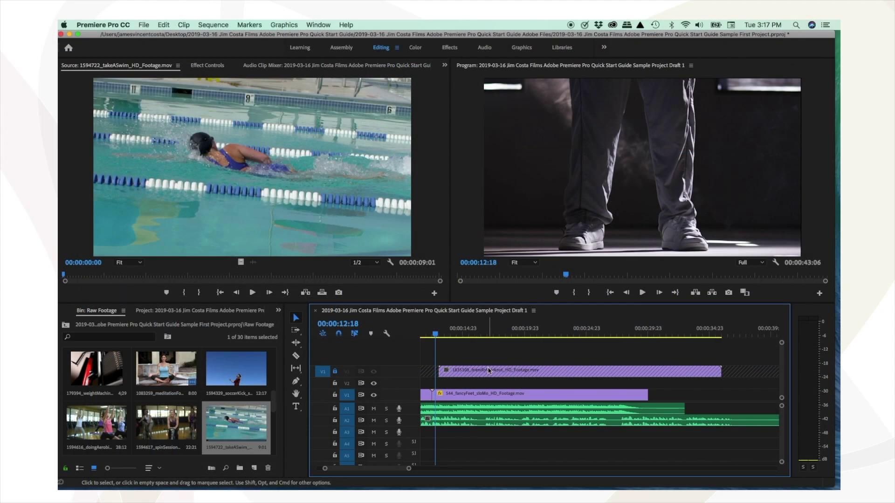
- Route the swim source video to V2 and overwrite it at 00:00:36:10
click(728, 336)
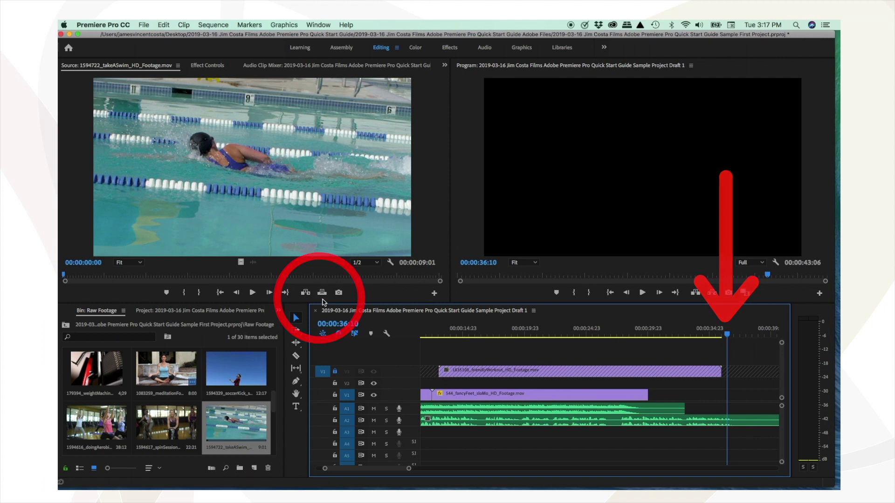
click(321, 294)
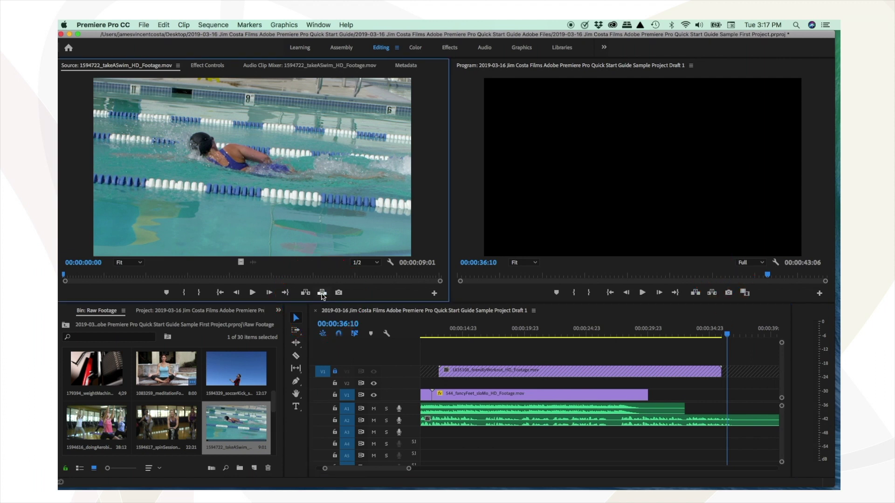
drag(352, 469, 357, 470)
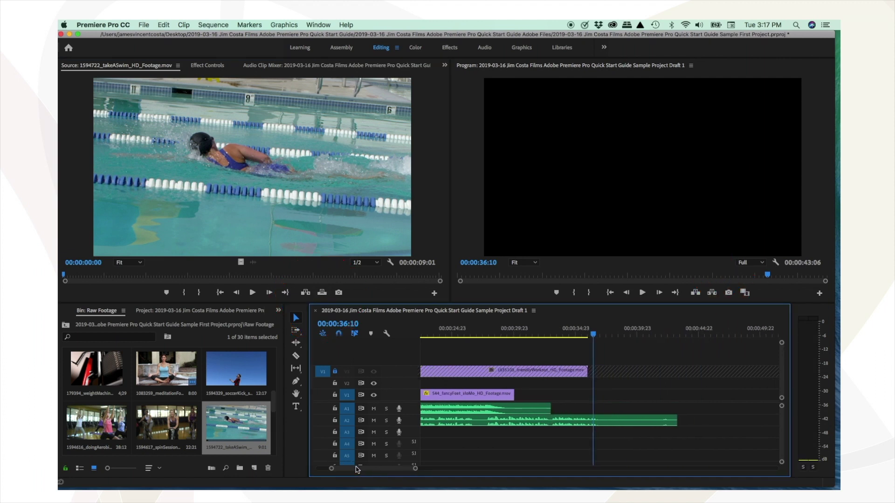
click(275, 144)
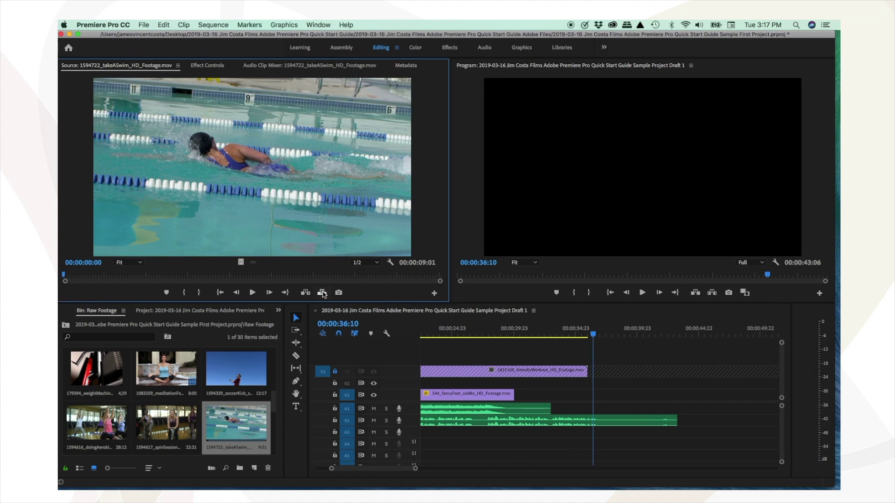
drag(317, 381, 322, 383)
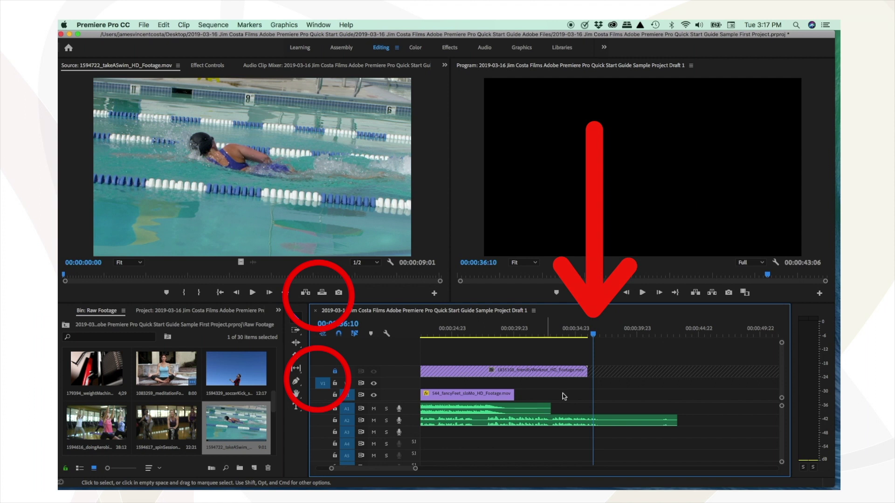
click(322, 295)
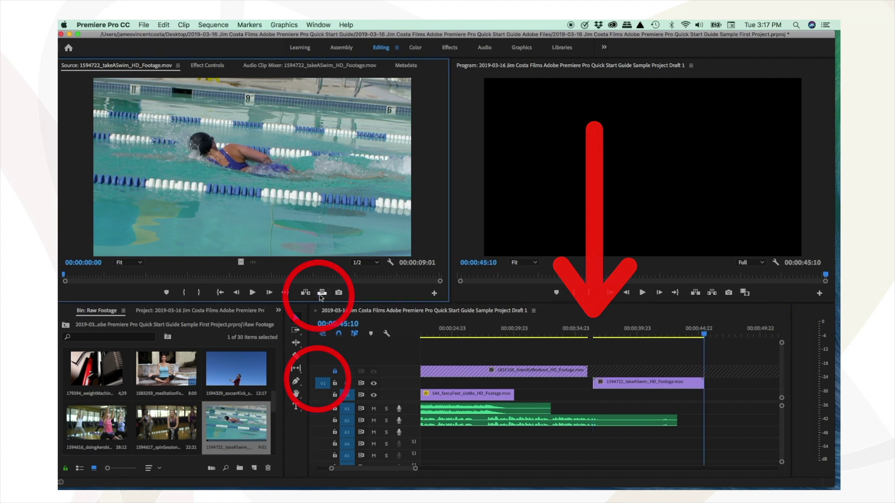
- Scrub the sequence back to 00:00:36:16 and unlock track V3
click(613, 335)
drag(615, 339, 596, 336)
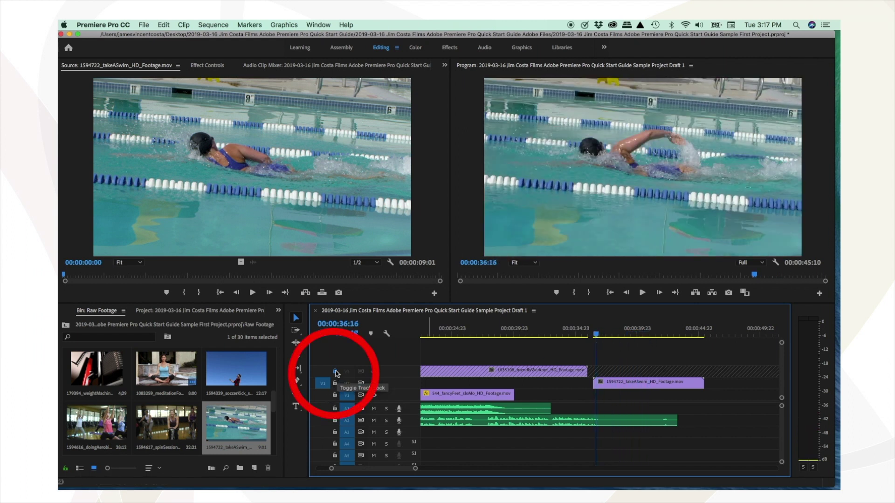
click(335, 372)
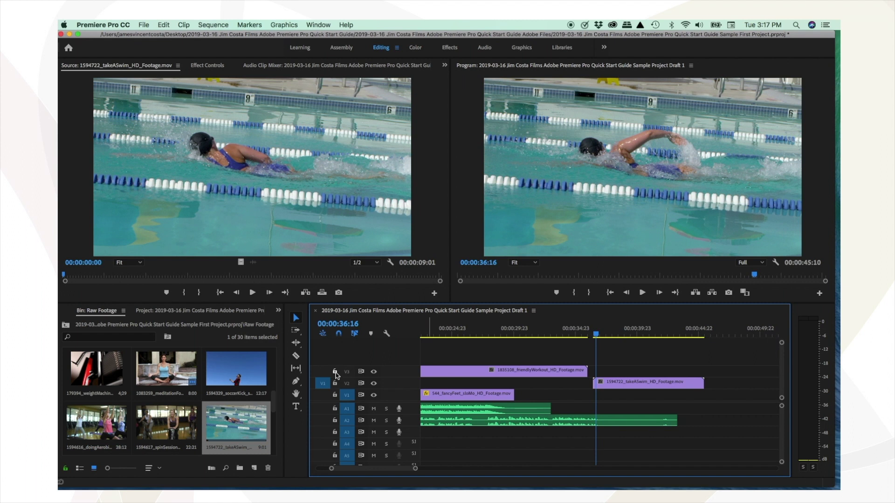
- Lock and unlock V3 again, then lock and unlock audio track A2
click(335, 372)
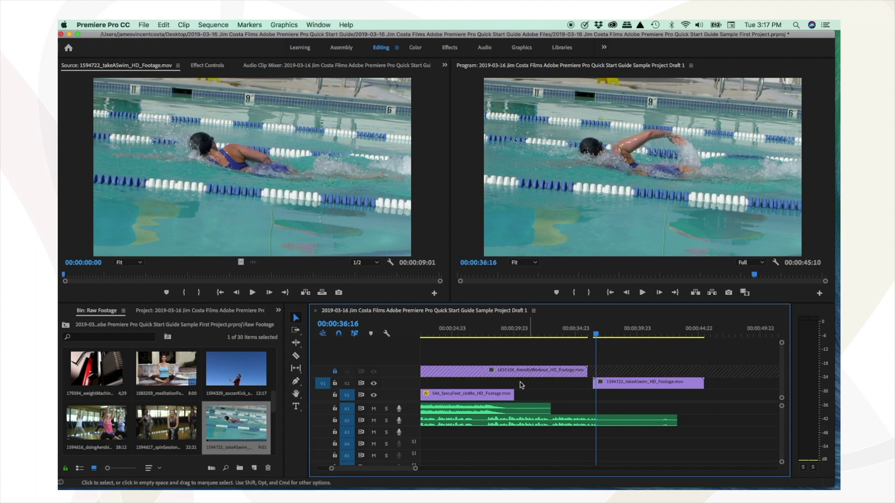
click(335, 372)
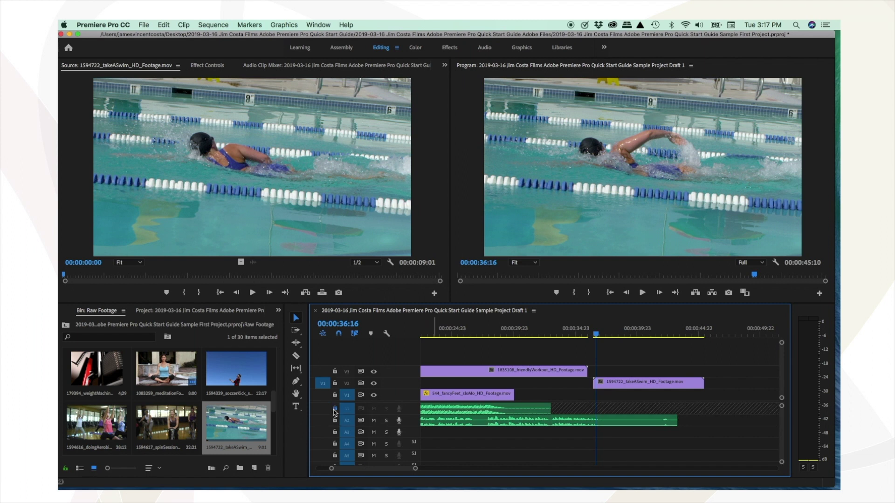
click(336, 420)
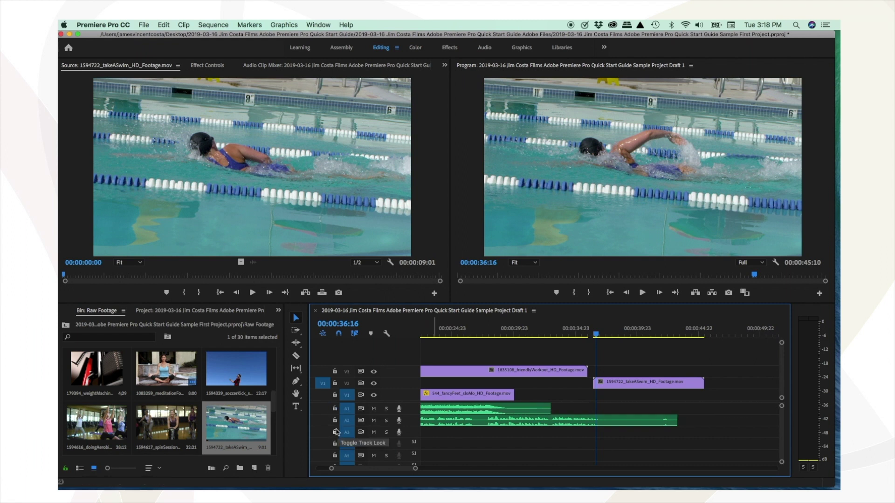
click(334, 421)
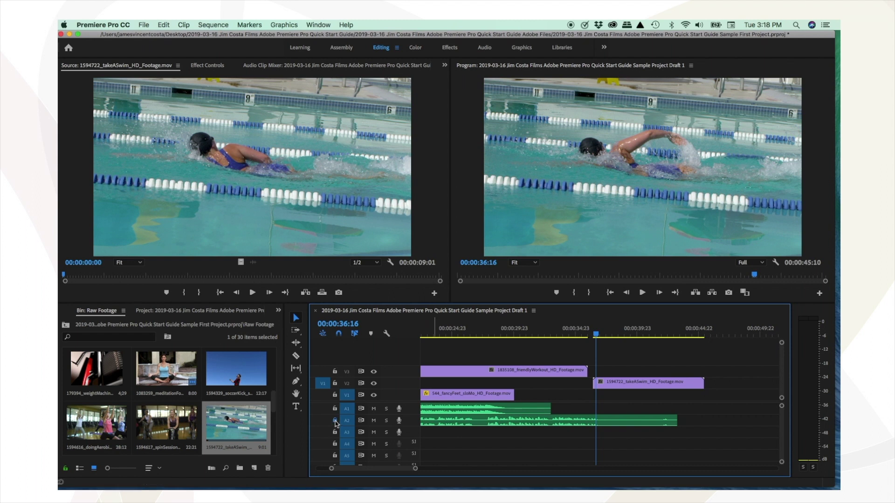
click(335, 421)
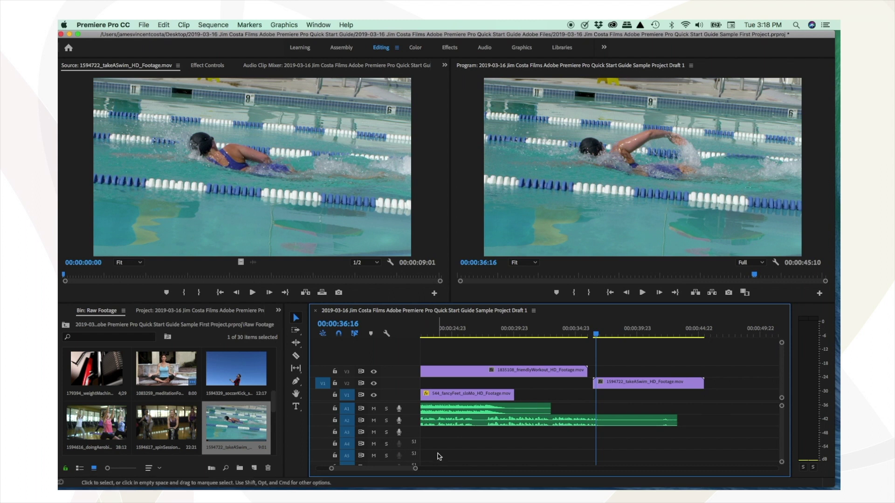